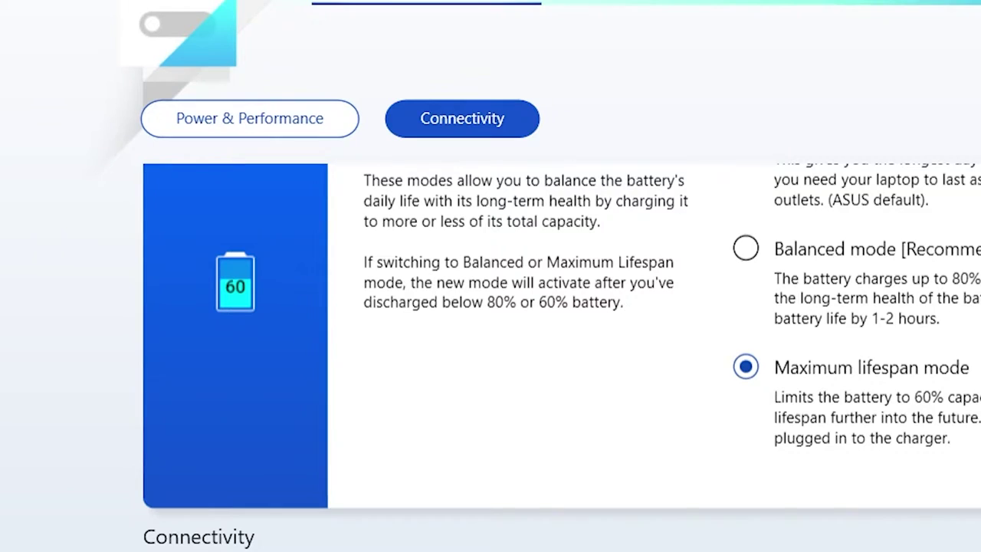
Step: Leave the MyASUS window, search Windows for "BATtery" and open the Power & battery settings
scroll(561, 357, "up", 2)
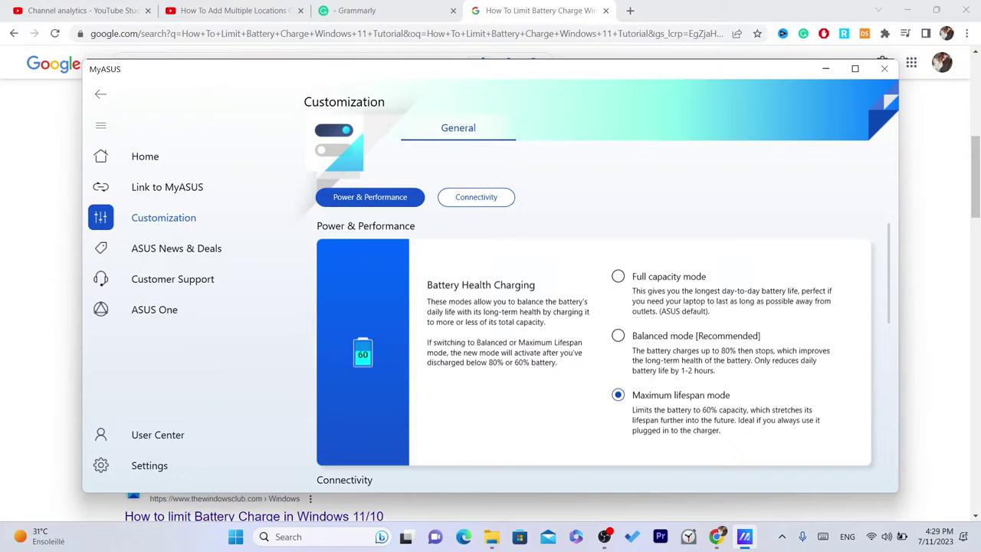
key("alt+Tab")
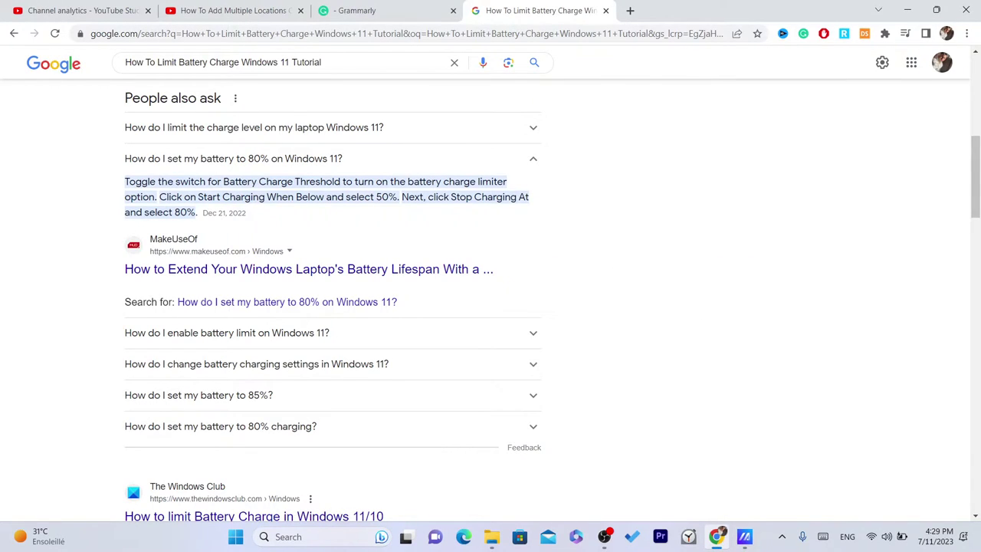
left_click(288, 536)
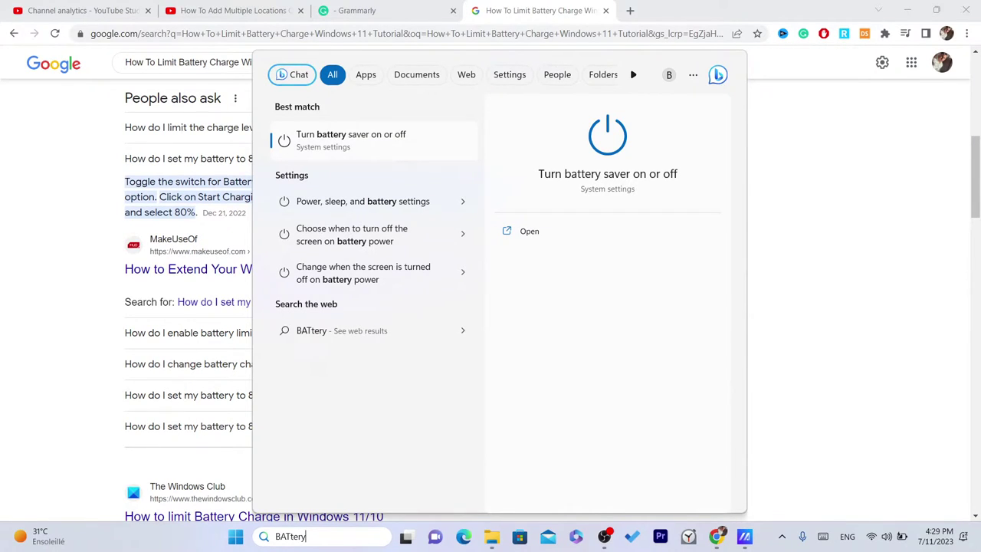
key("Return")
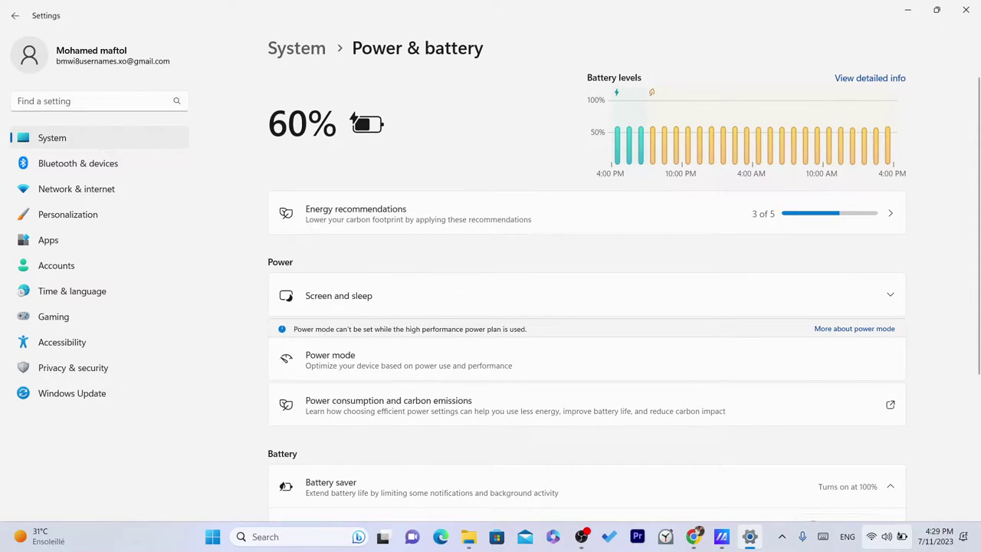
Step: Set battery saver to turn on automatically at 30%
mouse_move(901, 536)
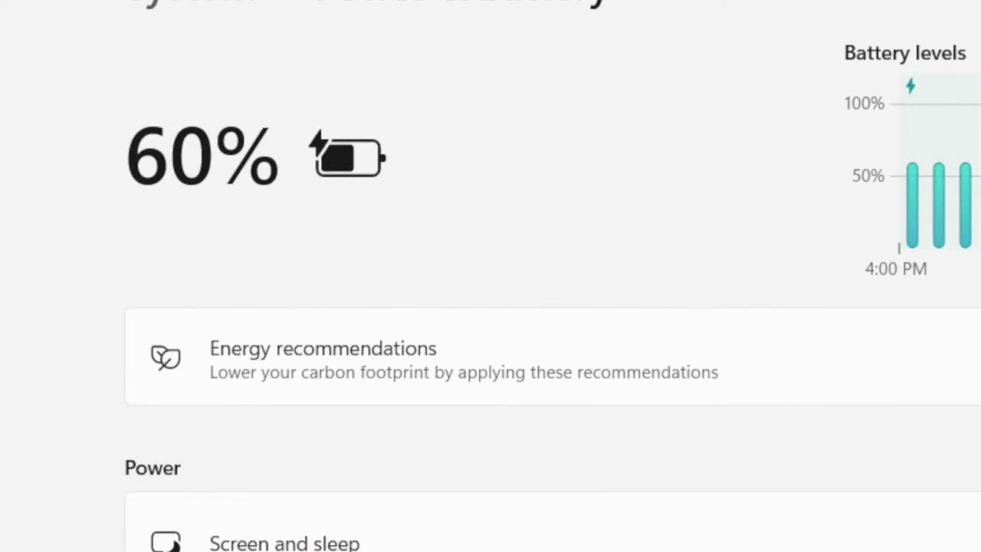
scroll(491, 306, "down", 1)
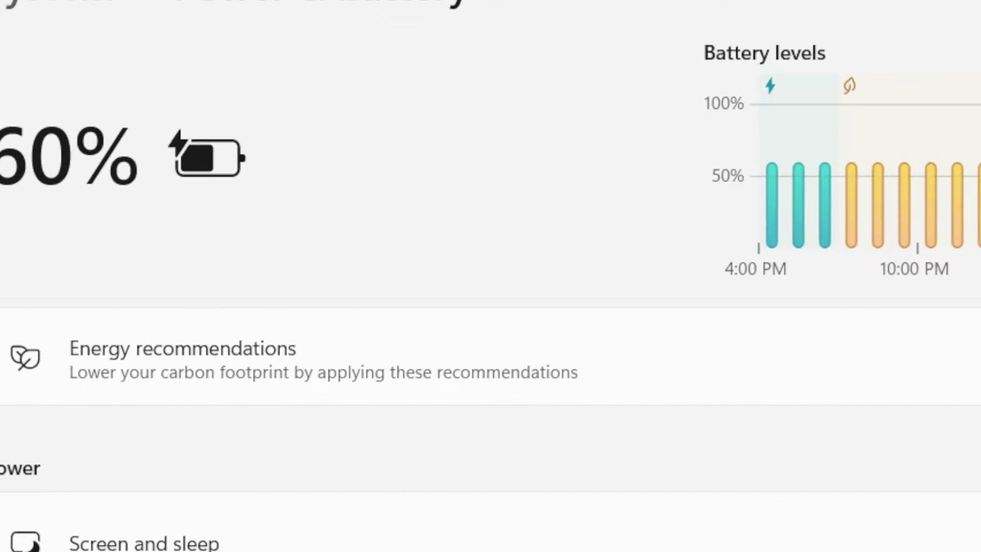
scroll(491, 299, "down", 1)
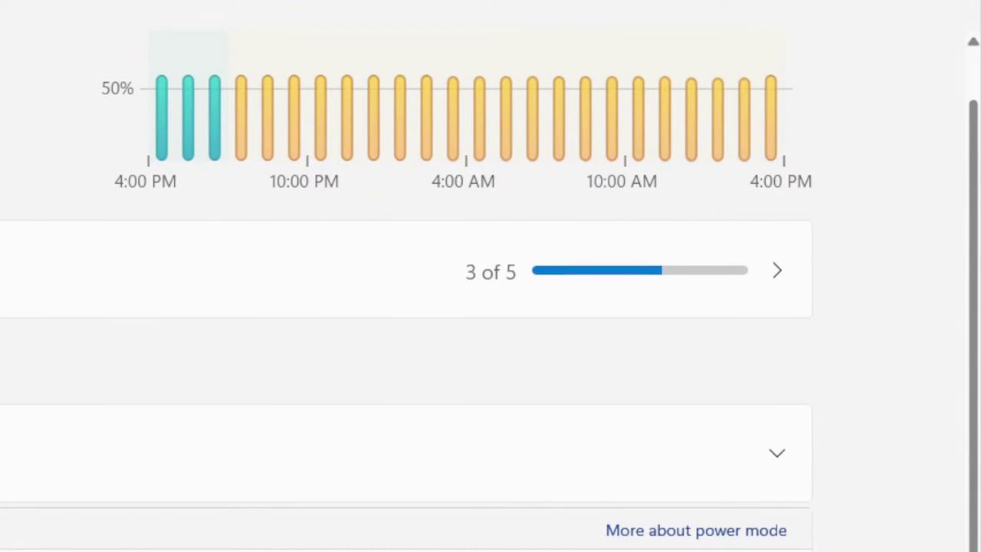
scroll(407, 291, "up", 1)
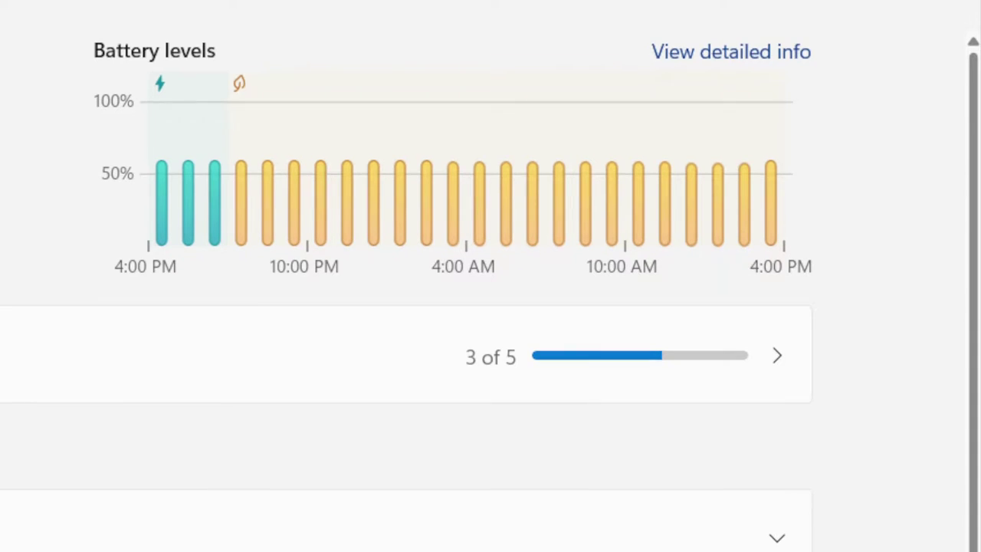
scroll(490, 291, "down", 1)
scroll(406, 292, "down", 5)
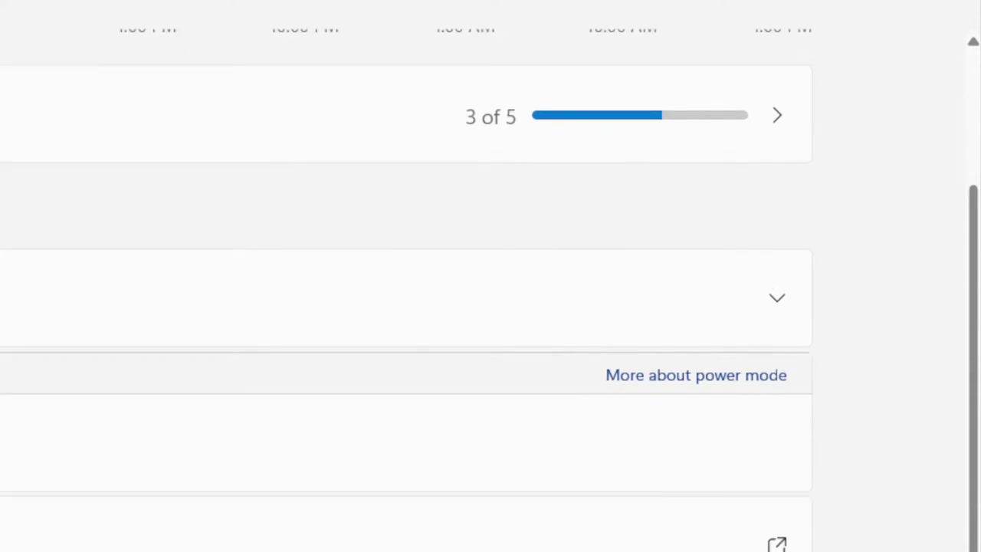
scroll(406, 292, "down", 4)
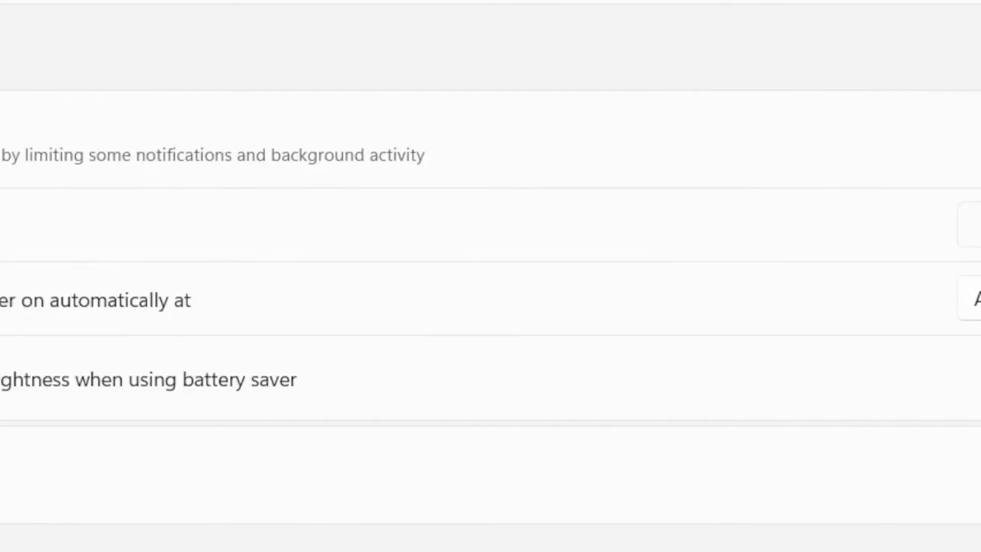
left_click(740, 298)
key("Escape")
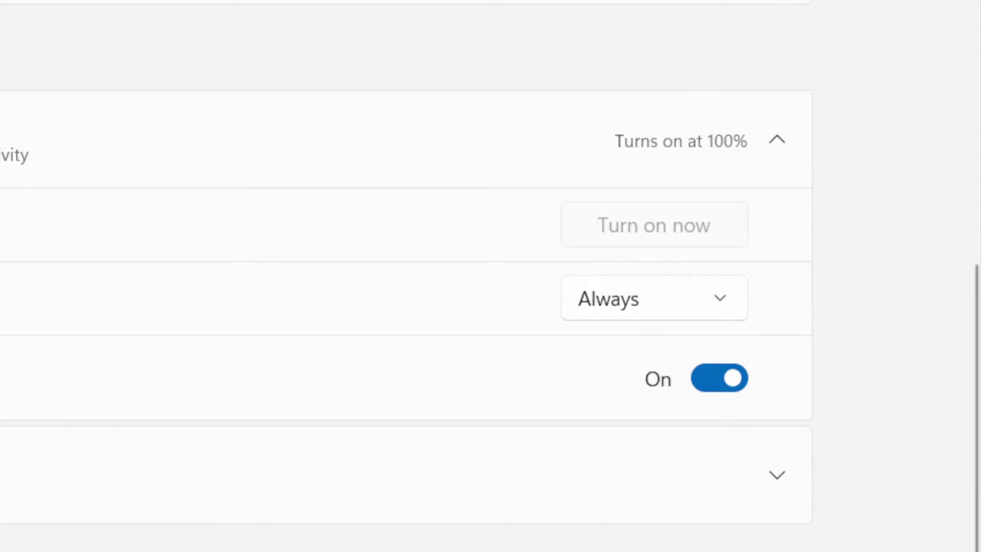
key("space")
key("Up")
key("Up")
key("Up")
key("Up")
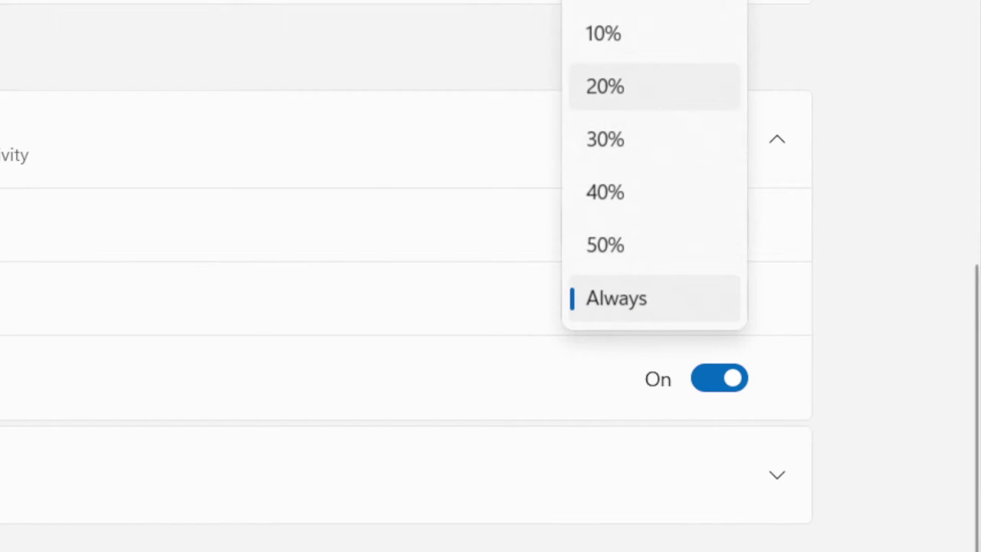
key("Down")
key("Return")
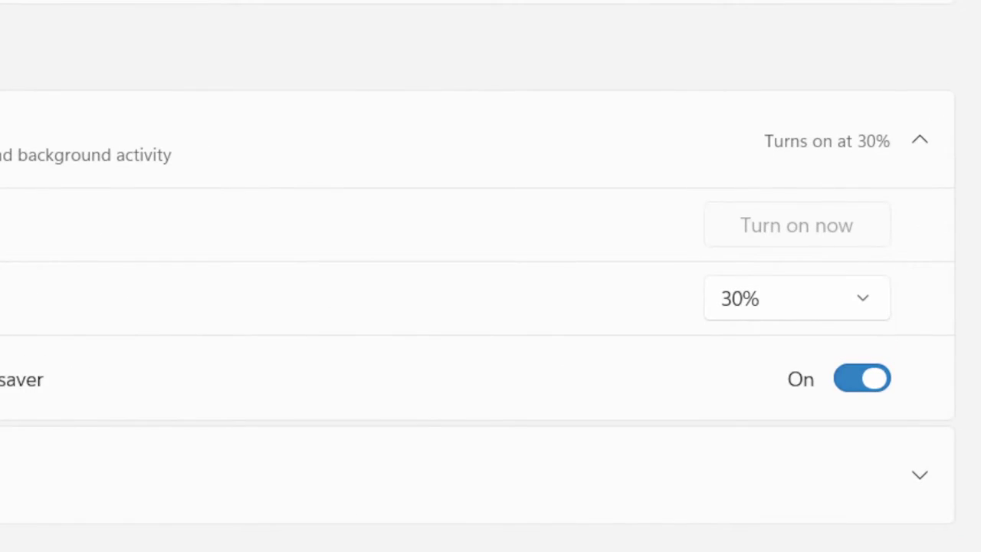
Step: Turn the option that lowers screen brightness when using battery saver off and back on
left_click(864, 293)
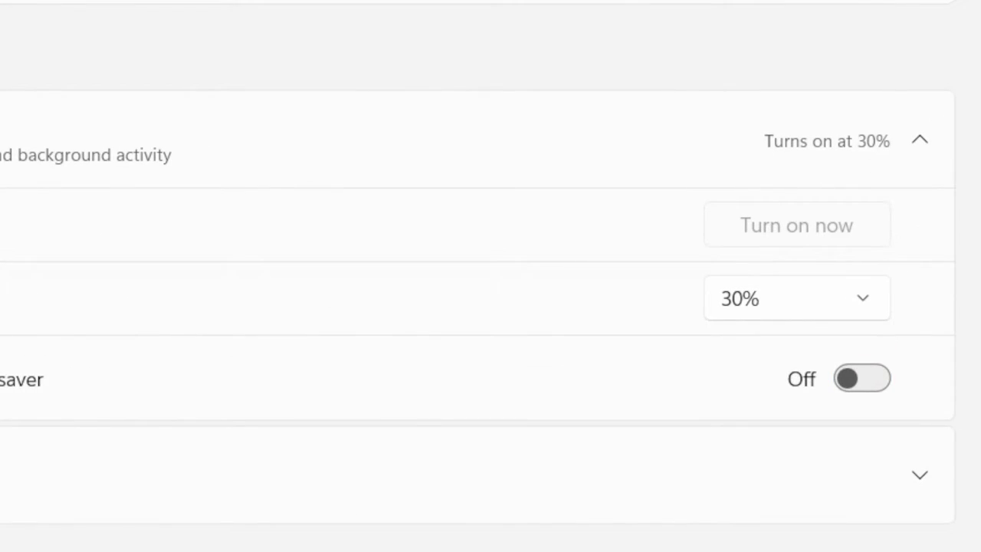
left_click(864, 292)
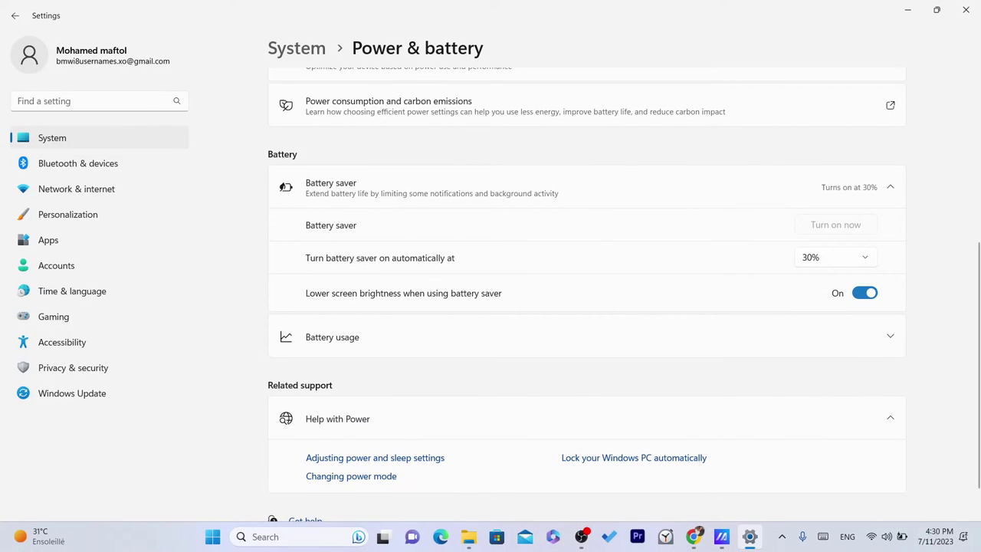
scroll(586, 291, "down", 1)
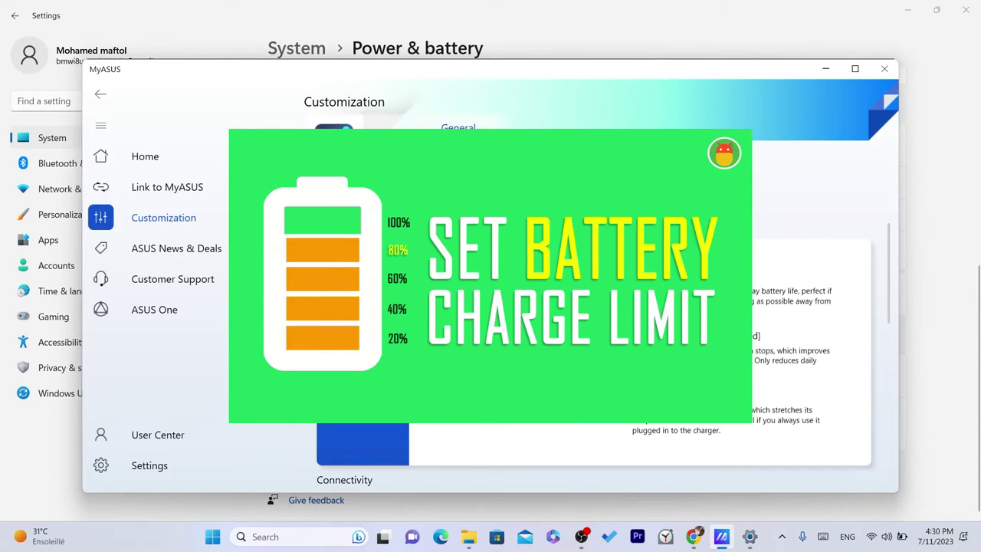
Step: Search Windows for "my asus" and open the MyASUS app
key("super+s")
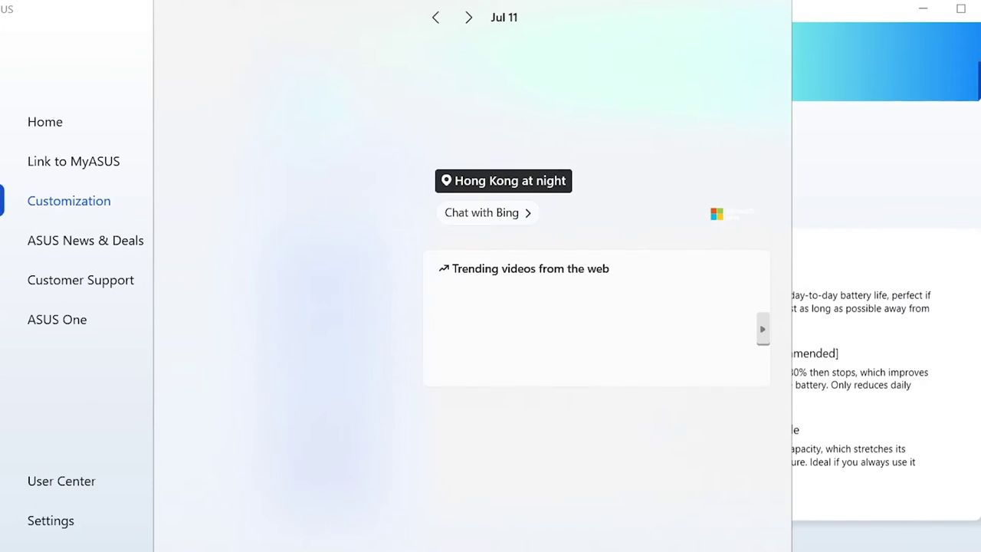
type("my asus")
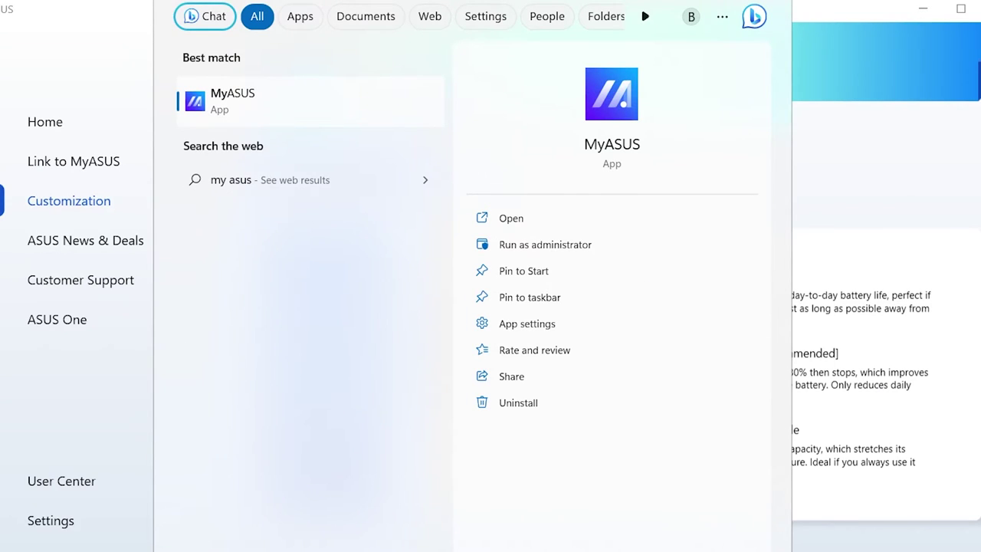
key("Return")
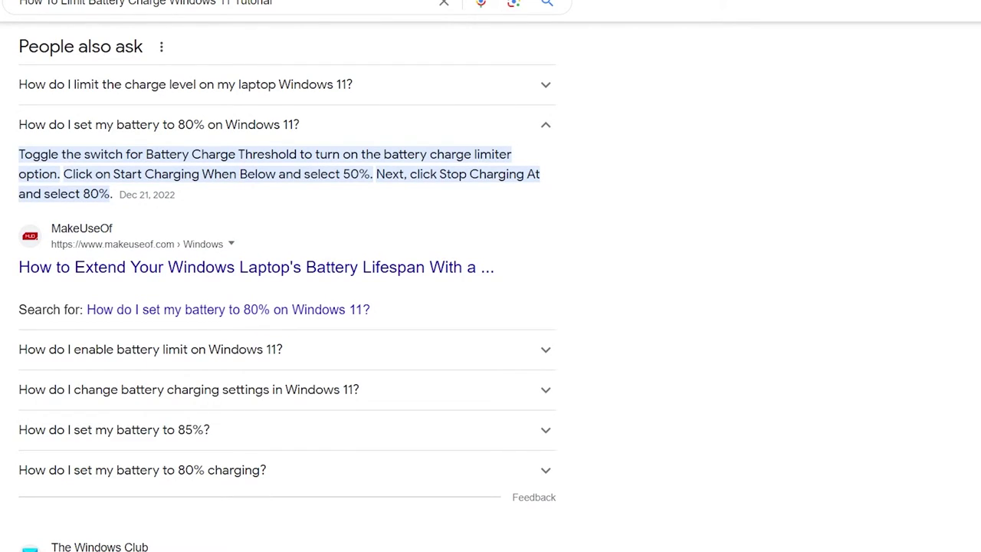
Step: Switch to Chrome, search Google for "asus app" and look through the results for MyASUS
type("asus a")
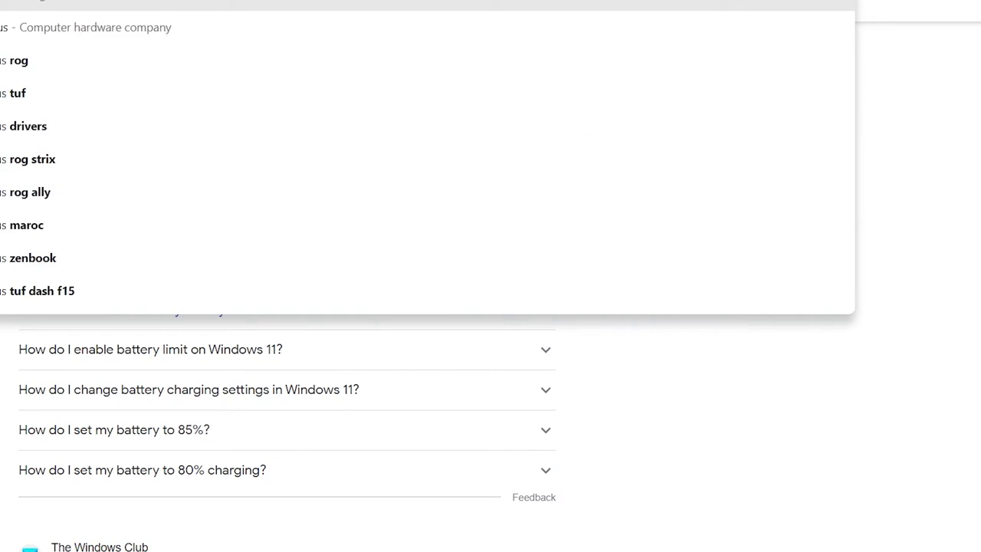
type("pp")
key("Return")
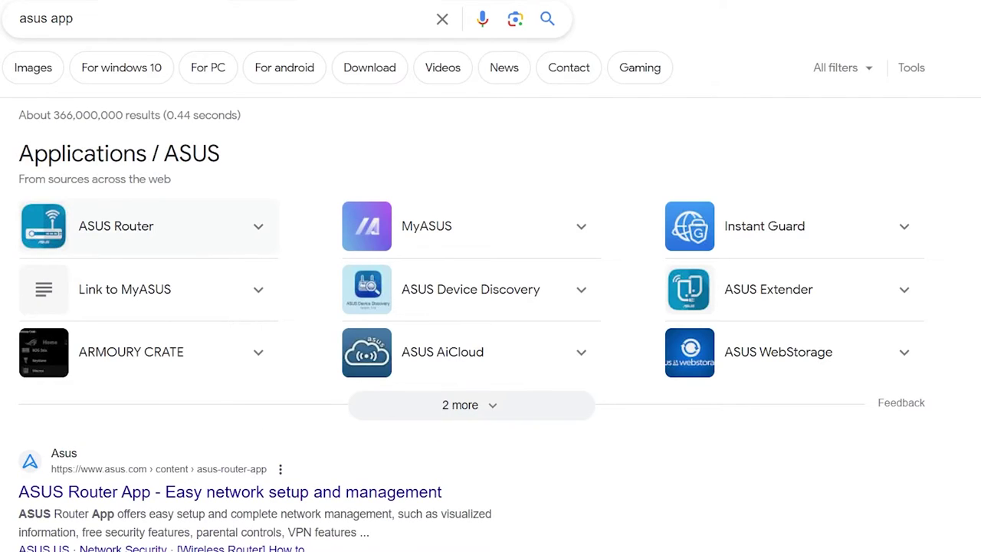
left_click(436, 237)
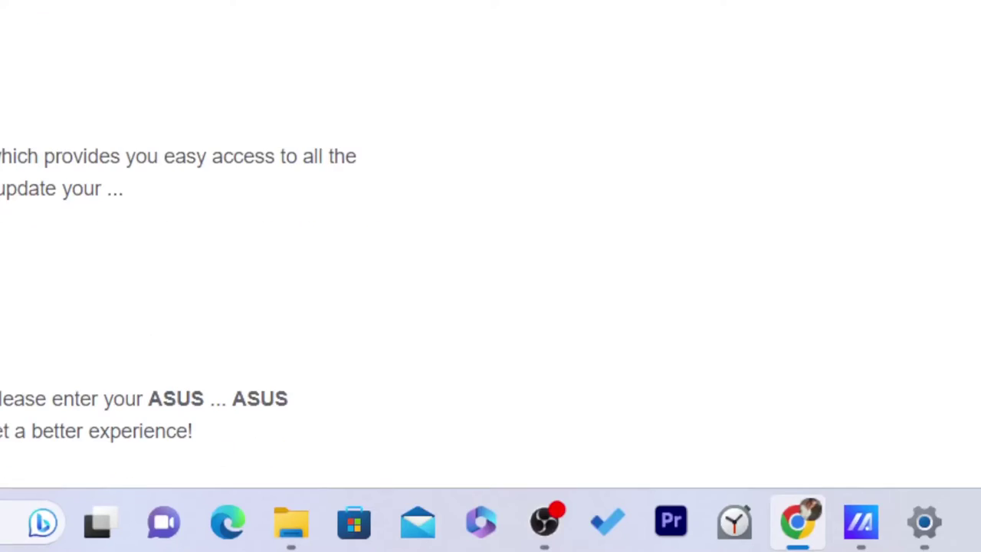
Step: Switch to MyASUS and set Battery Health Charging to Balanced mode
left_click(860, 518)
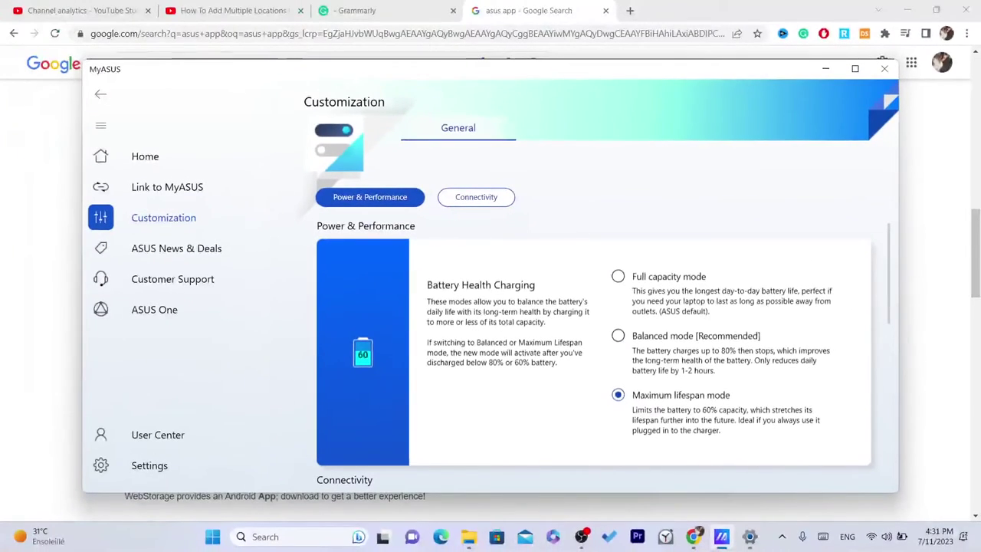
left_click(618, 334)
left_click(618, 394)
left_click(617, 395)
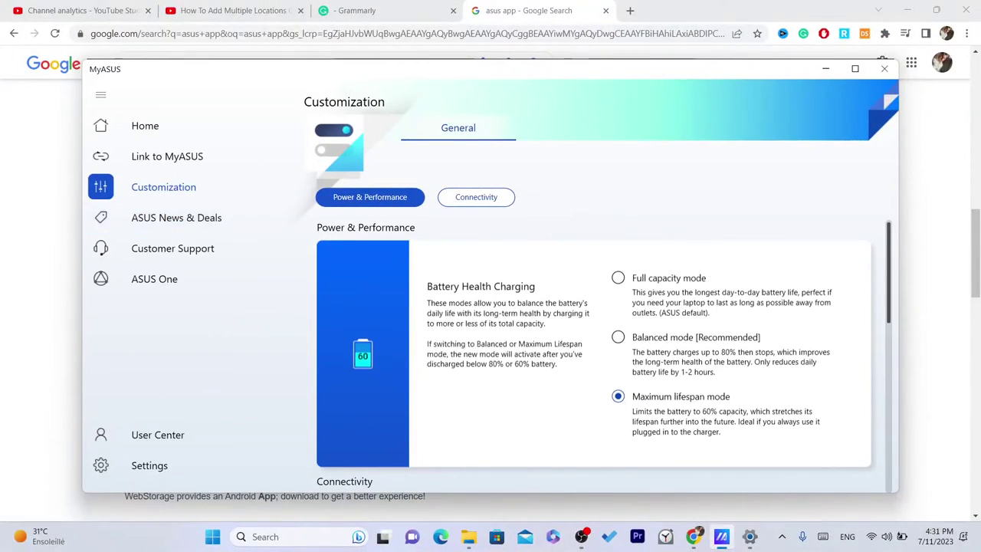
left_click(617, 395)
left_click(617, 337)
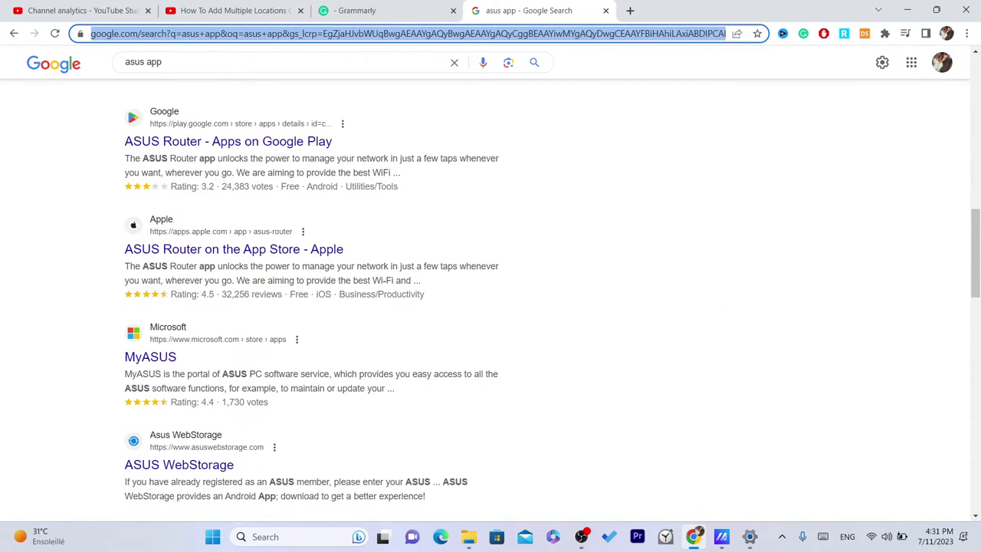
Step: Switch back to Chrome and search Google for "myasus"
type("my as")
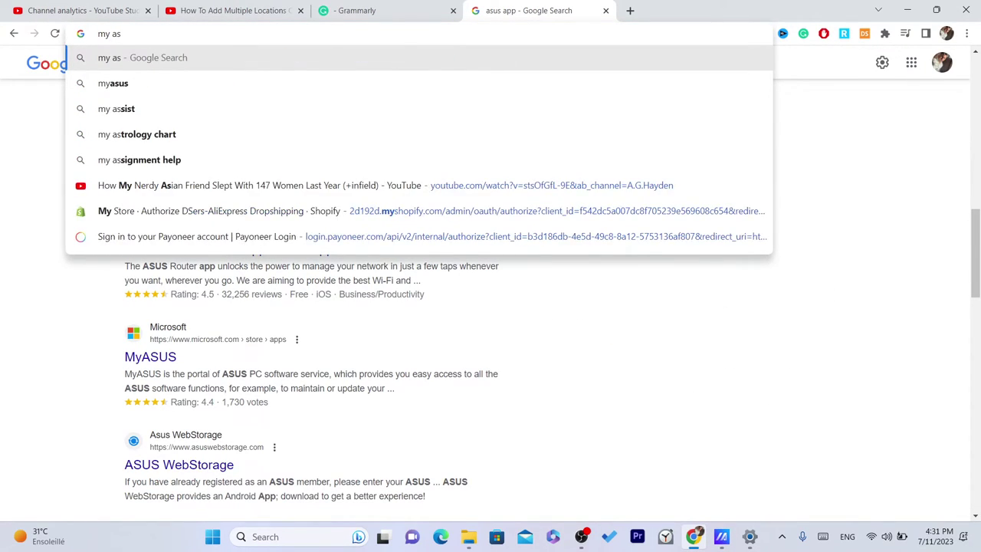
key("BackSpace")
key("BackSpace")
key("BackSpace")
type("a")
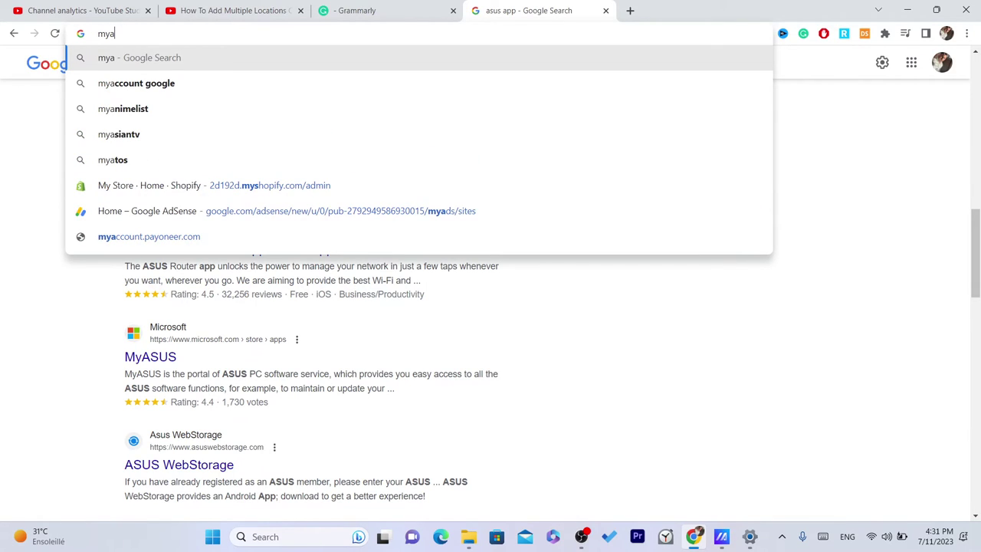
key("BackSpace")
type("a")
key("BackSpace")
type("u")
key("BackSpace")
type("a")
key("BackSpace")
type("s")
key("BackSpace")
key("BackSpace")
type("a")
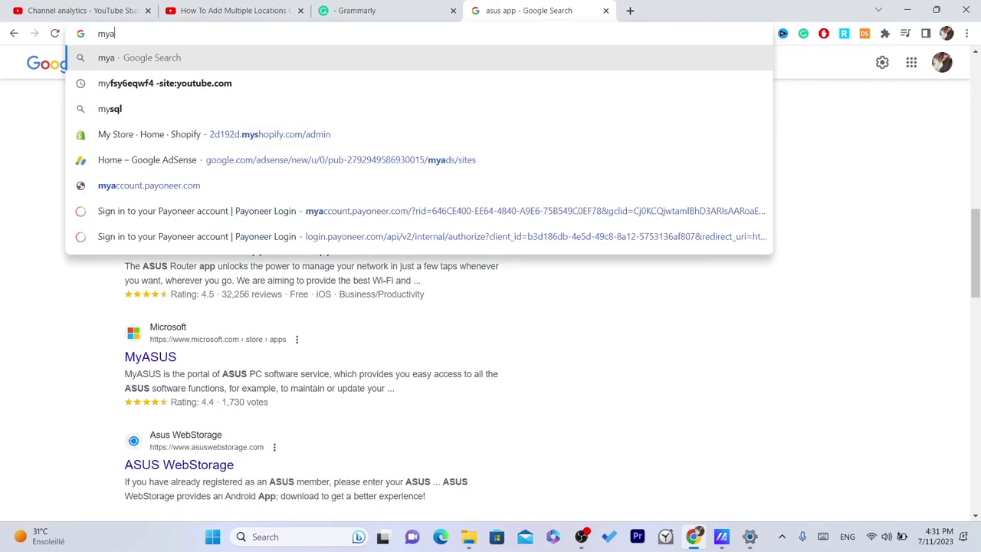
type("sus")
key("Return")
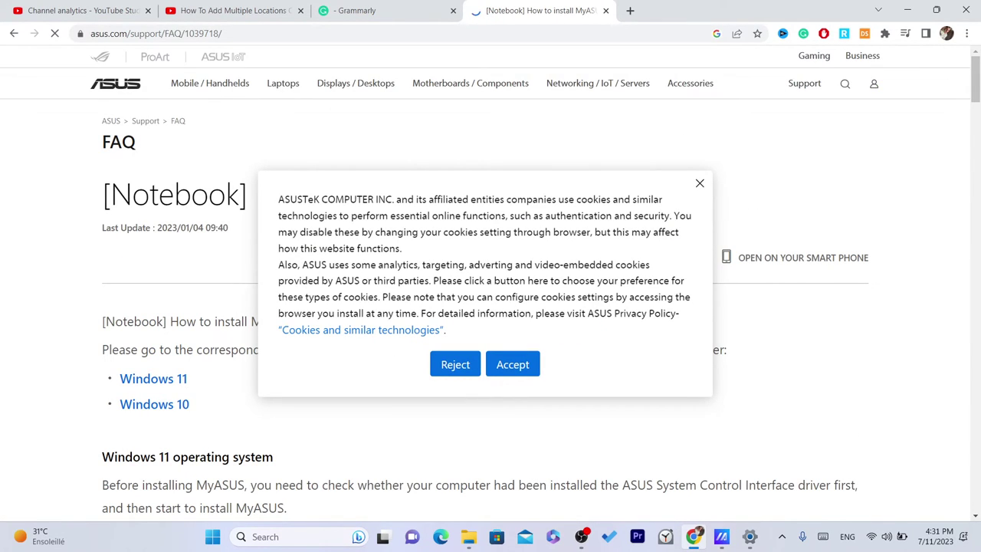
Step: Accept the cookies on the ASUS support page and review the Windows 11 instructions for installing MyASUS
left_click(512, 364)
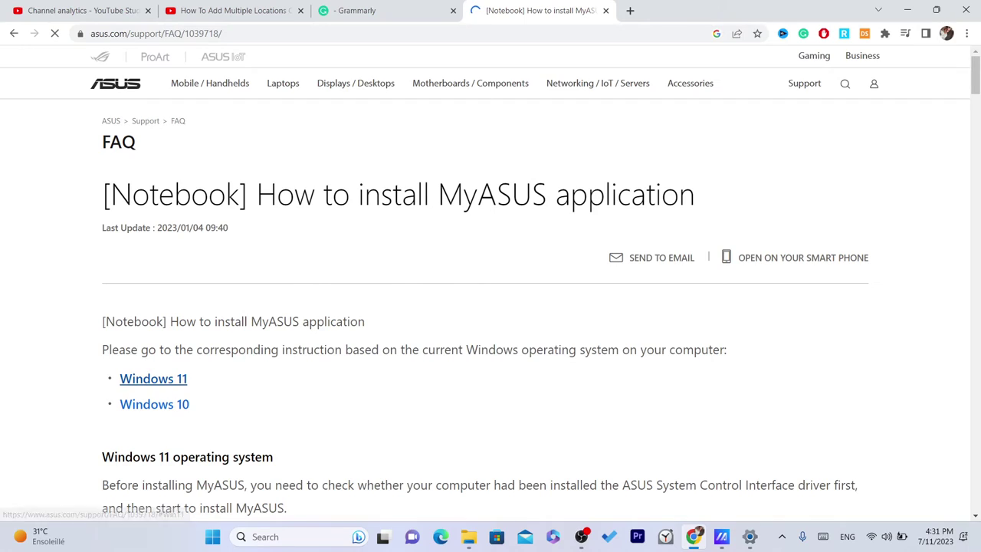
left_click(153, 379)
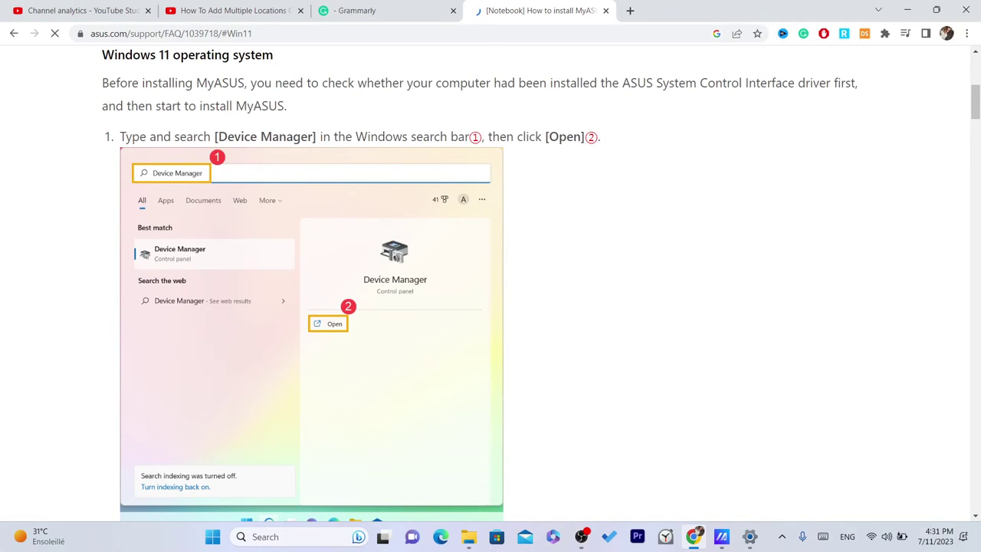
left_click_drag(974, 102, 974, 175)
scroll(491, 284, "down", 3)
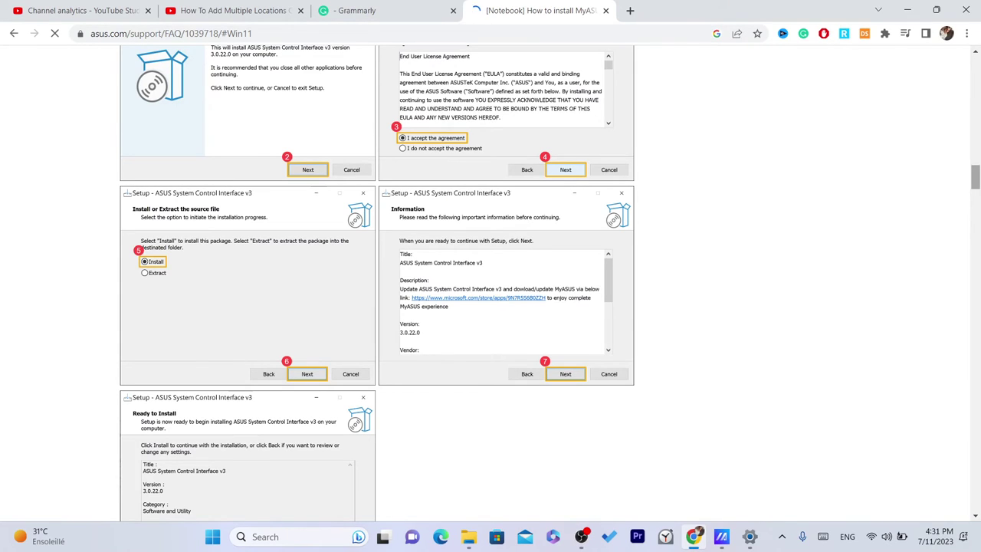
scroll(490, 283, "down", 5)
left_click_drag(974, 194, 974, 278)
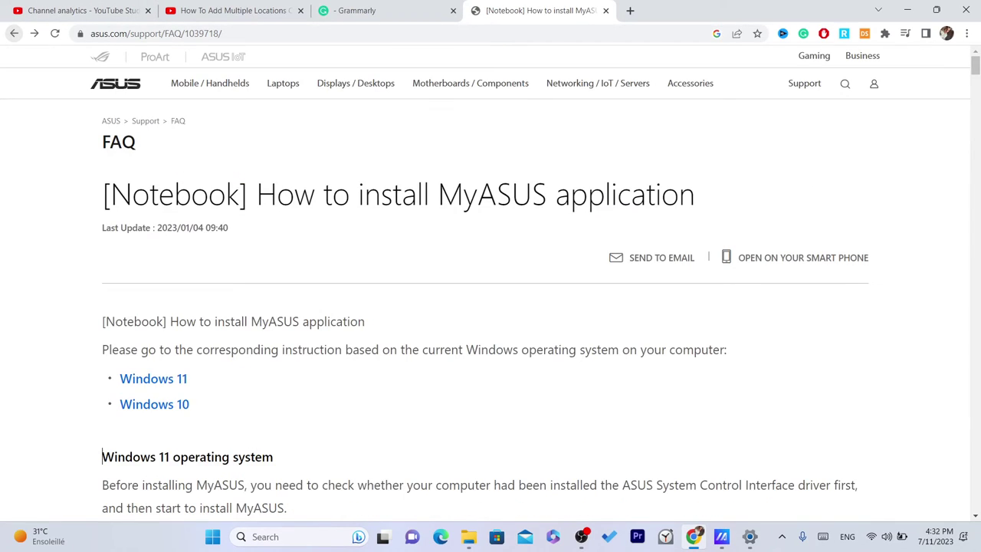
Step: Return to the "myasus download" results, open the Softonic download page and highlight the "MyASUS for Windows" title
left_click(14, 33)
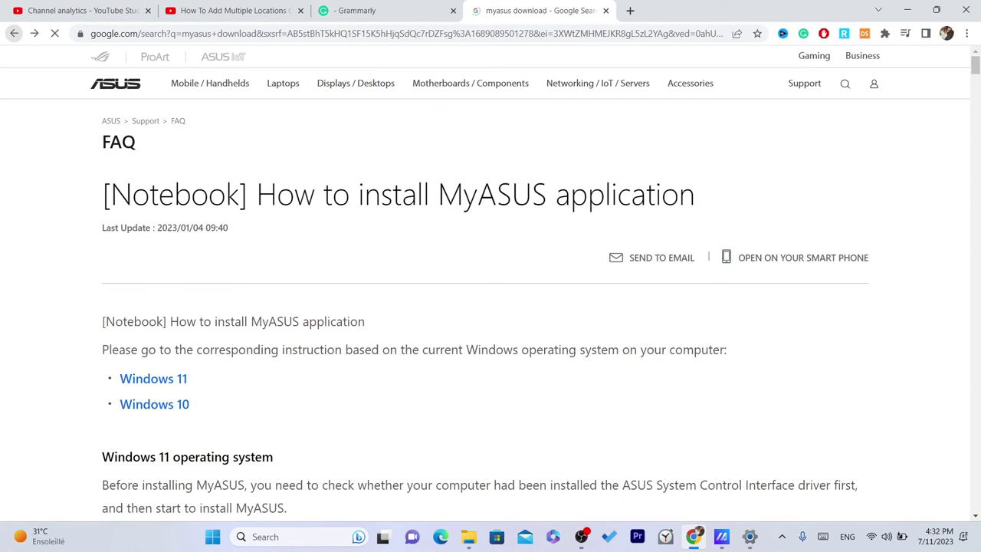
scroll(183, 230, "down", 1)
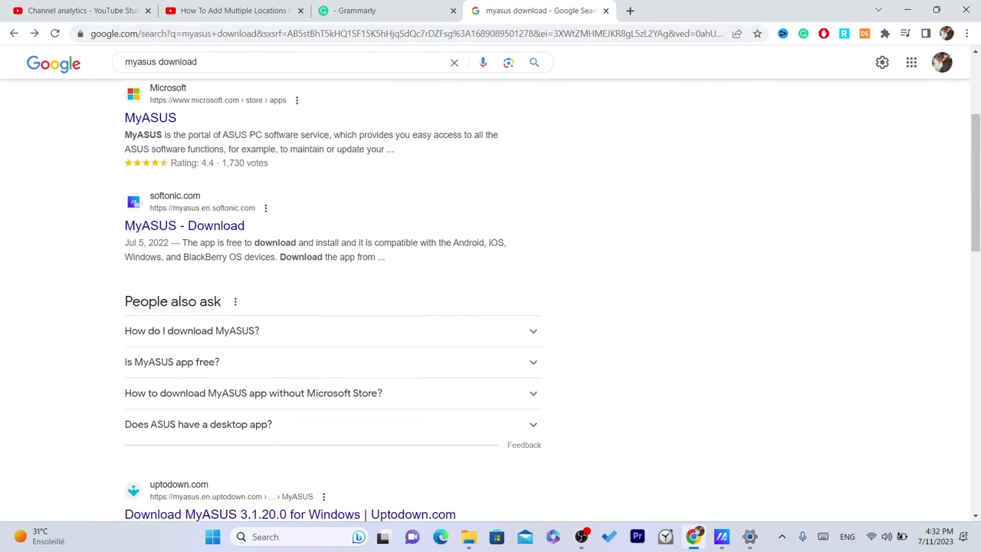
left_click(184, 223)
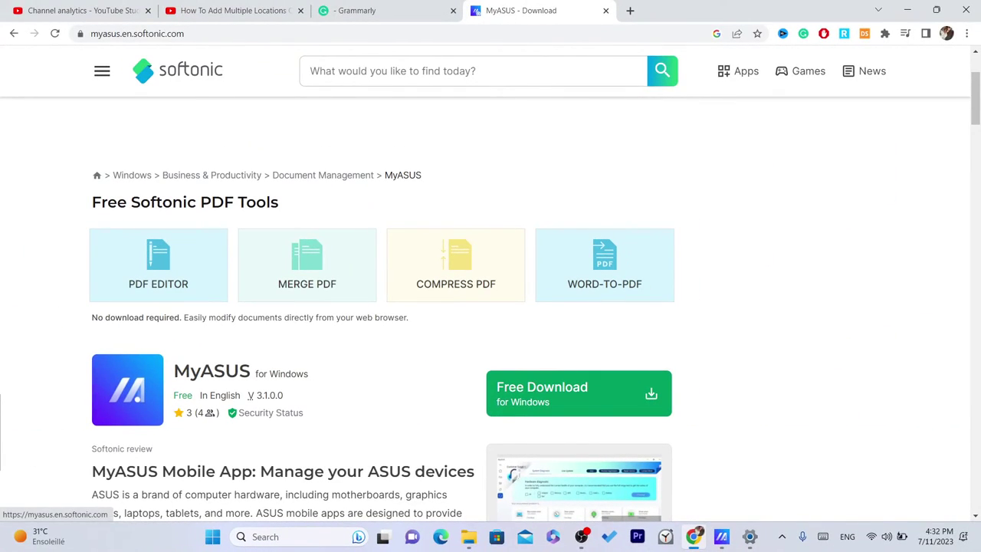
triple_click(241, 372)
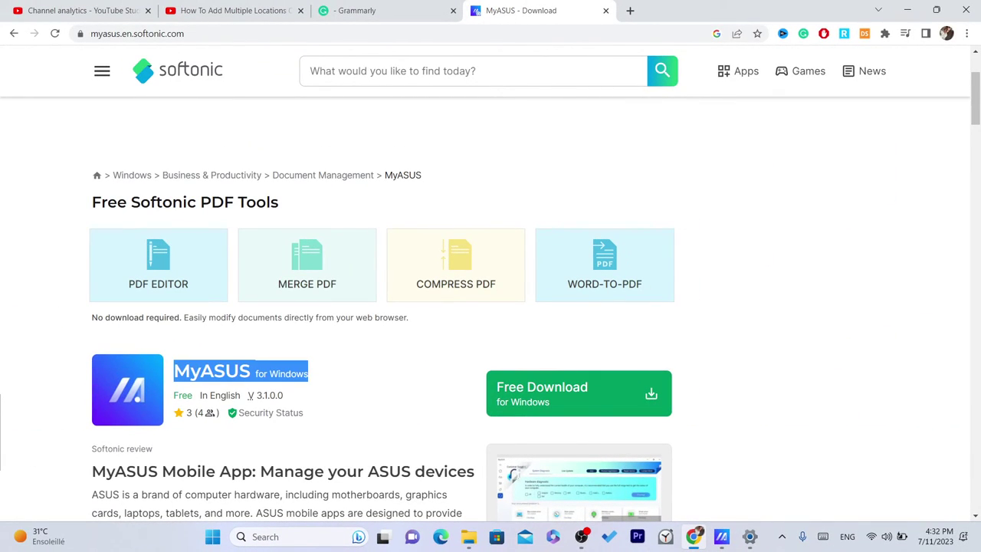